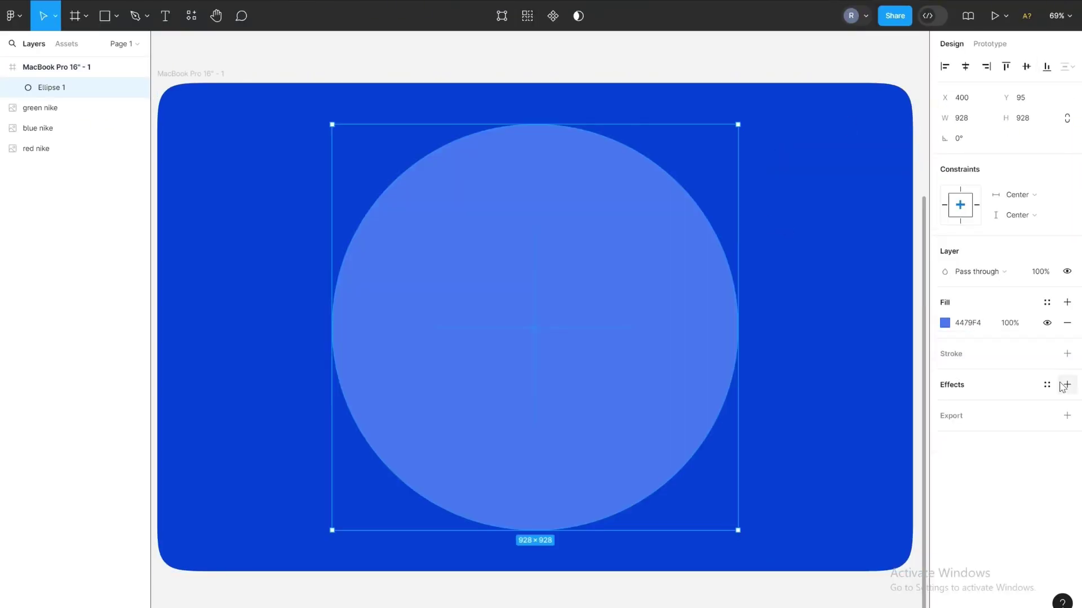
Step: Add a blur effect to the light ellipse on the Red carousel page
{"action": "left_click", "coordinate": [1066, 384]}
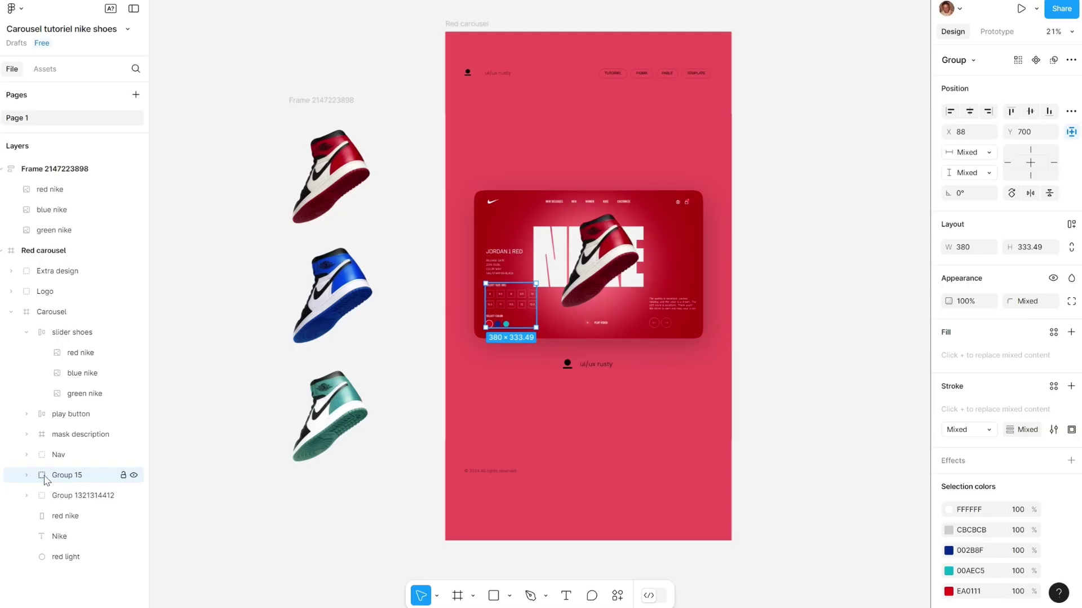
Step: Duplicate the Red carousel frame with Ctrl+D to start a new colour version
{"action": "left_click", "coordinate": [59, 516]}
{"action": "left_click", "coordinate": [84, 332]}
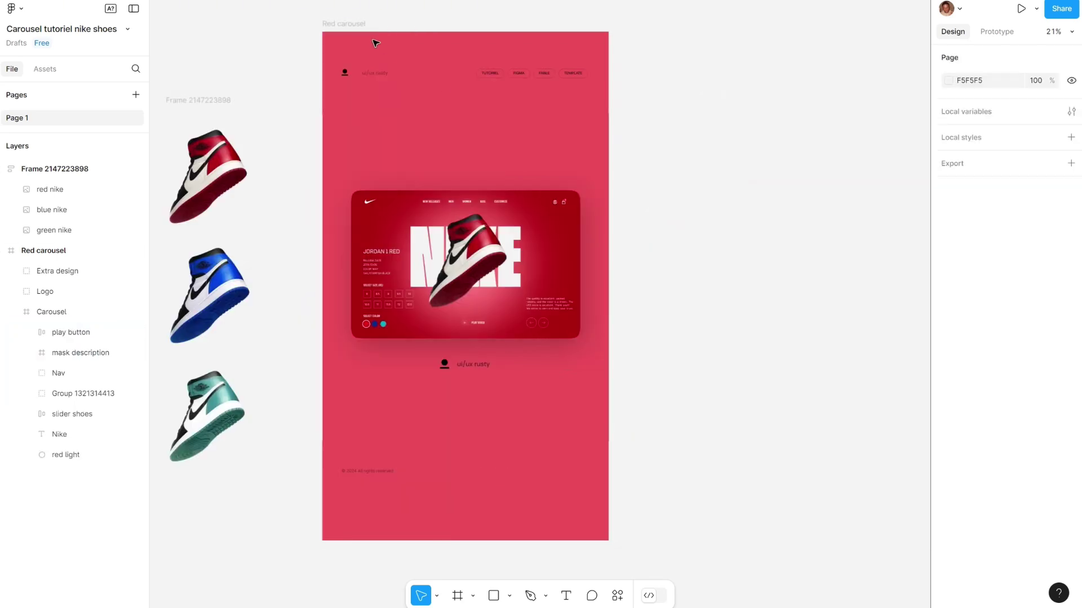
{"action": "left_click", "coordinate": [352, 25]}
{"action": "key", "text": "ctrl+d"}
{"action": "scroll", "coordinate": [471, 76], "scroll_direction": "right", "scroll_amount": 3}
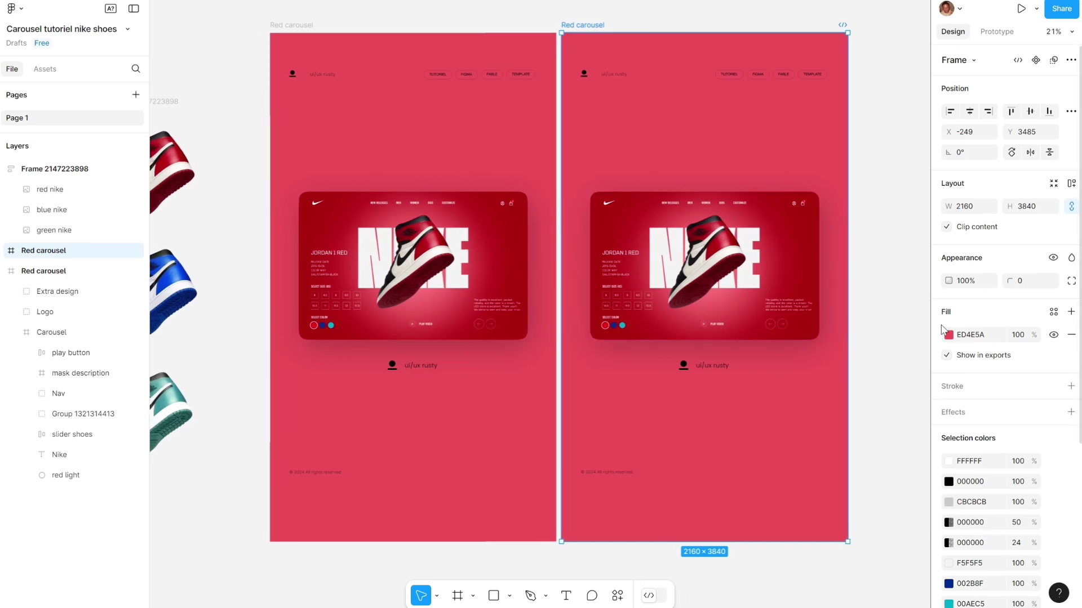
Step: Recolour the copied frame's card fill and light glow, entering 69 for the glow colour
{"action": "left_click", "coordinate": [817, 290]}
{"action": "left_click", "coordinate": [970, 376]}
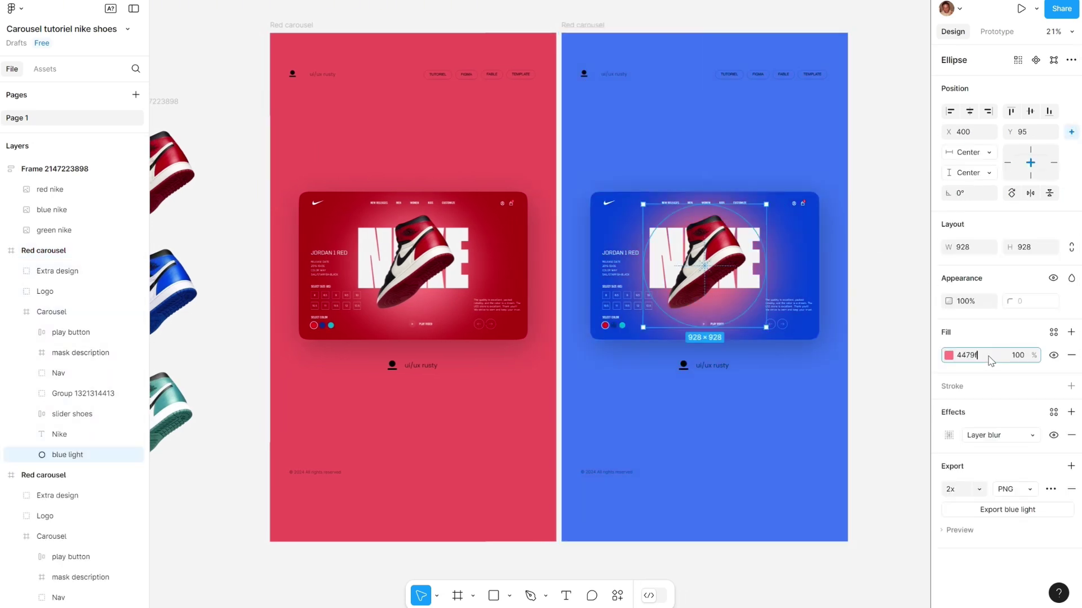
{"action": "key", "text": "Escape"}
{"action": "key", "text": "Escape"}
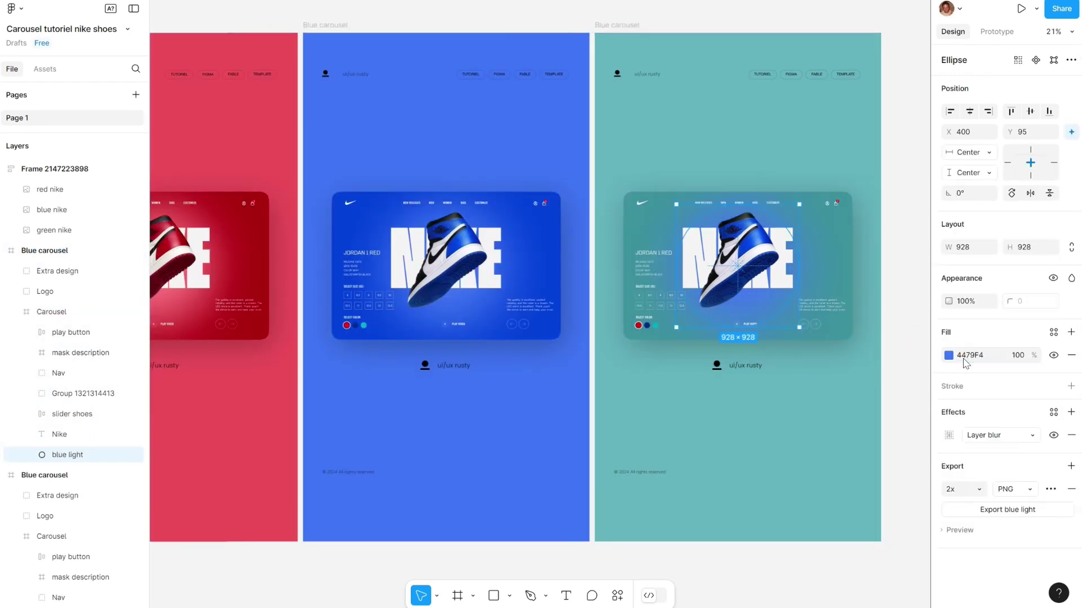
{"action": "left_click", "coordinate": [978, 355]}
{"action": "type", "text": "69"}
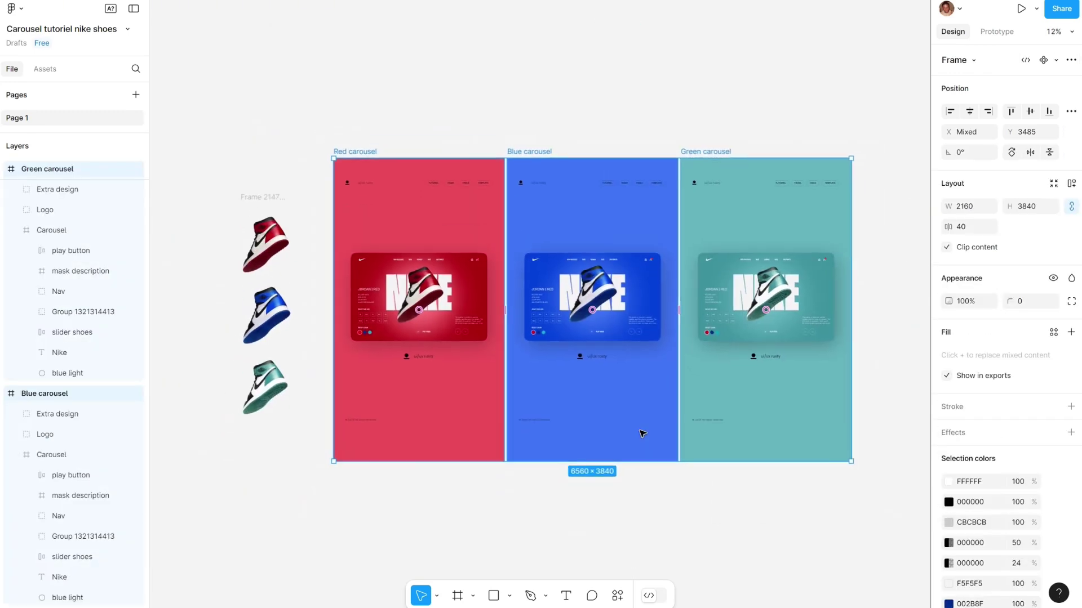
Step: Space the three carousel frames farther apart in an even row
{"action": "left_click_drag", "start_coordinate": [947, 226], "coordinate": [952, 223]}
{"action": "left_click", "coordinate": [611, 124]}
{"action": "scroll", "coordinate": [611, 123], "scroll_direction": "right", "scroll_amount": 2}
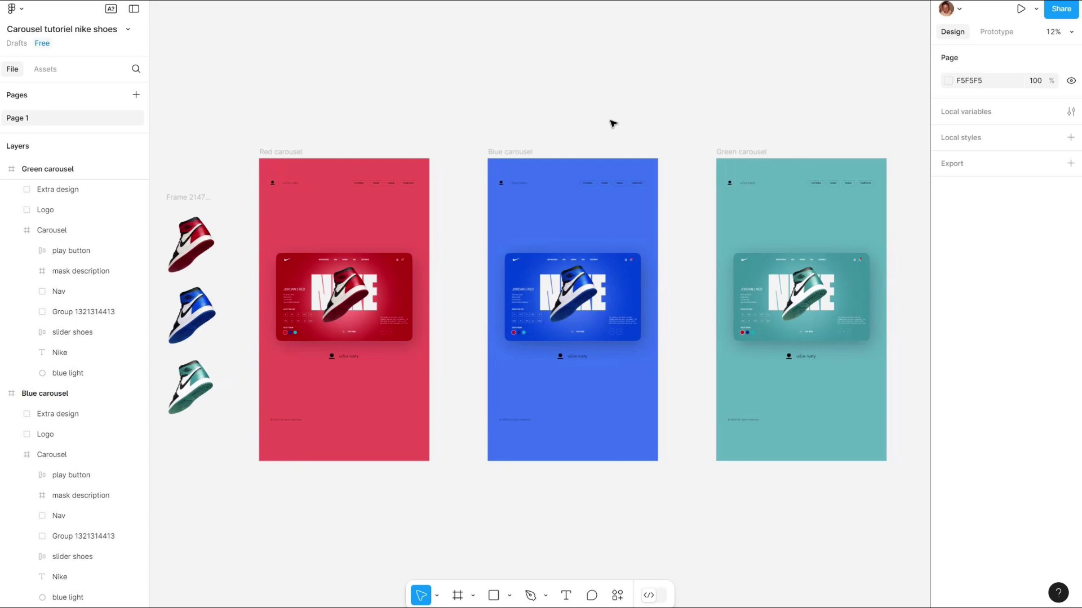
Step: Select the red card's right arrow button and add an On click prototype interaction
{"action": "scroll", "coordinate": [340, 338], "scroll_direction": "up", "scroll_amount": 3}
{"action": "left_click", "coordinate": [424, 330]}
{"action": "double_click", "coordinate": [424, 329]}
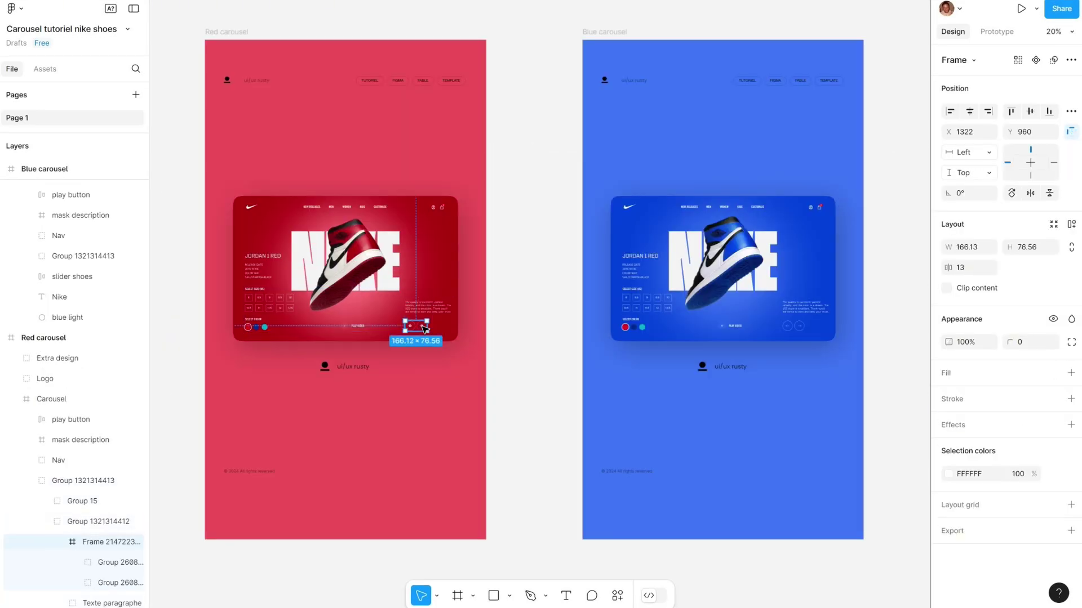
{"action": "double_click", "coordinate": [424, 330]}
{"action": "left_click", "coordinate": [997, 33]}
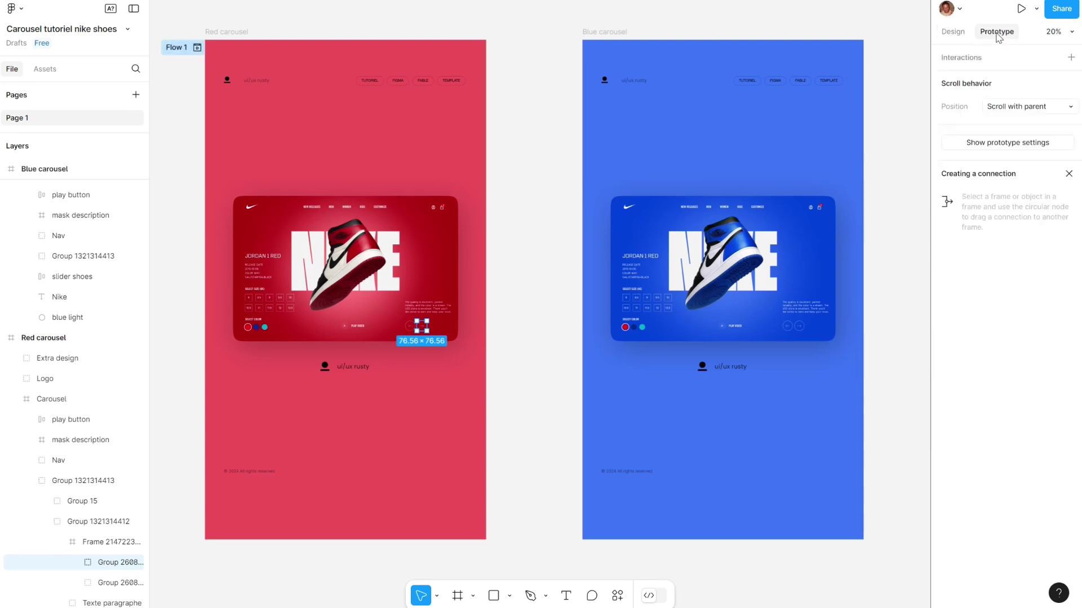
{"action": "left_click", "coordinate": [1071, 57]}
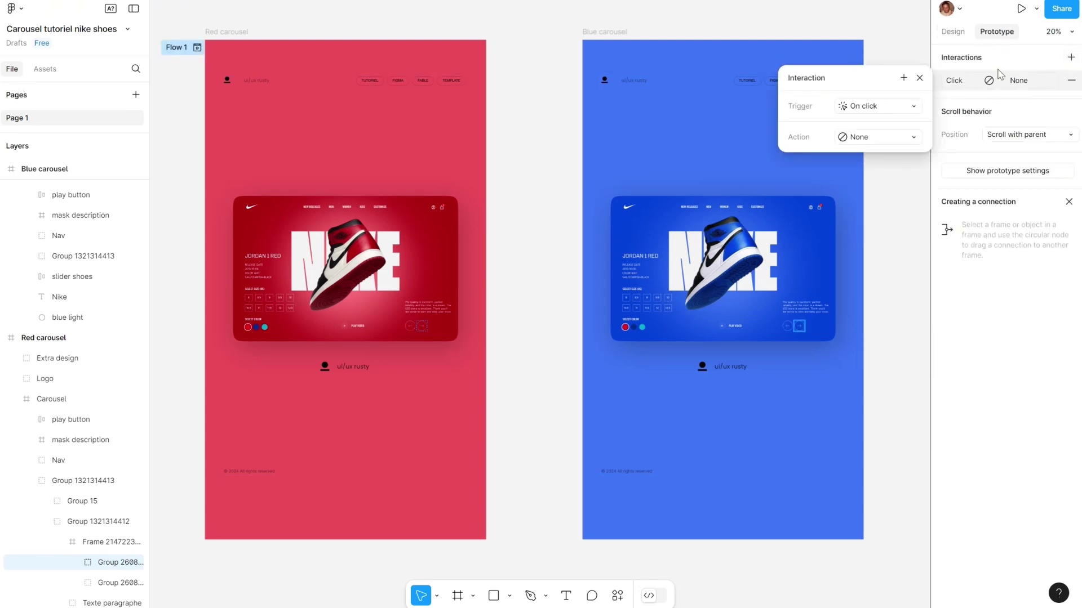
{"action": "left_click", "coordinate": [895, 113]}
{"action": "left_click", "coordinate": [895, 112]}
{"action": "left_click", "coordinate": [1002, 84]}
{"action": "left_click", "coordinate": [1003, 84]}
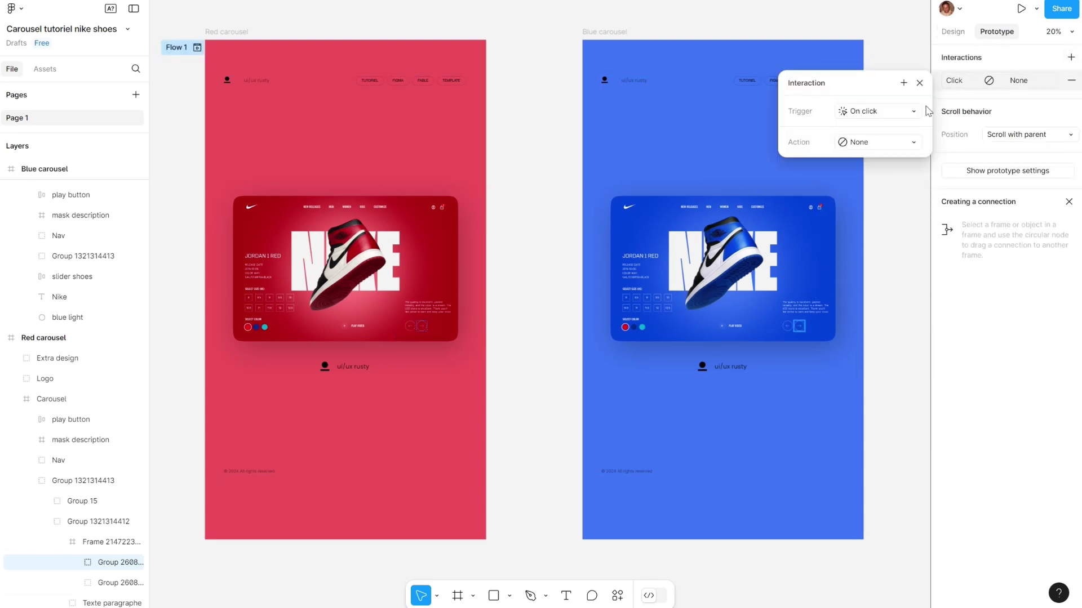
{"action": "left_click", "coordinate": [1071, 81]}
Step: Make the red arrow navigate to Blue carousel and link the blue arrow back to Red carousel
{"action": "left_click", "coordinate": [1071, 56]}
{"action": "left_click", "coordinate": [877, 142]}
{"action": "left_click", "coordinate": [862, 153]}
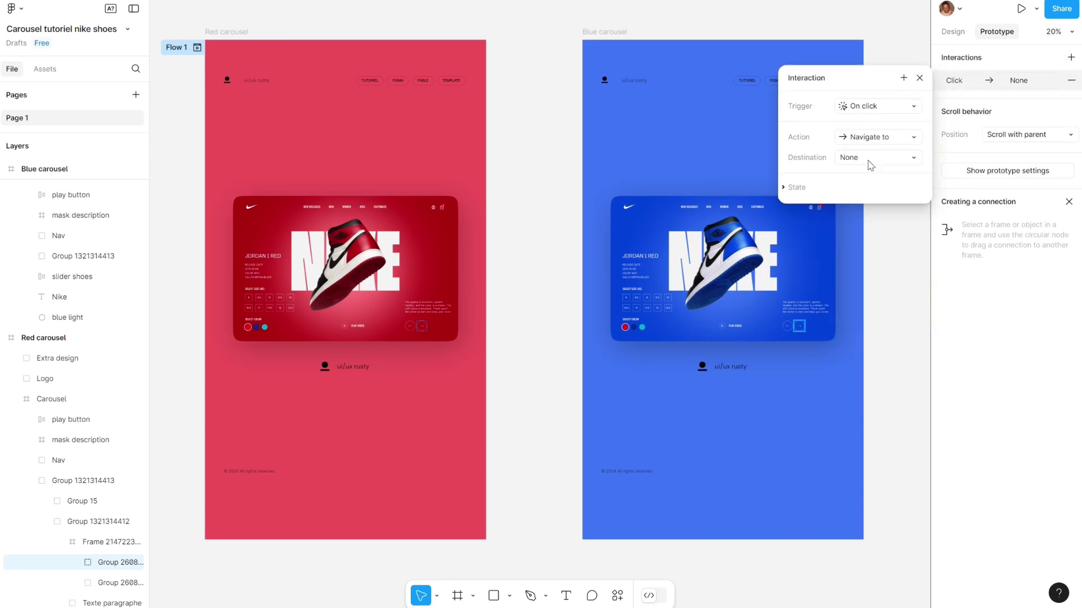
{"action": "left_click", "coordinate": [425, 328]}
{"action": "left_click", "coordinate": [1008, 80]}
{"action": "left_click", "coordinate": [896, 162]}
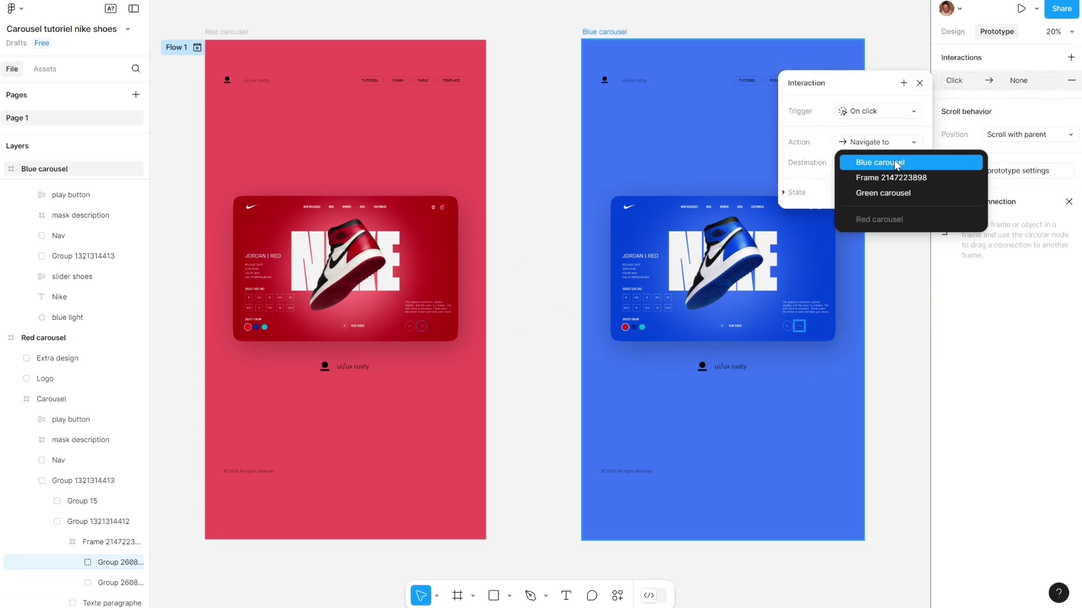
{"action": "left_click", "coordinate": [896, 163]}
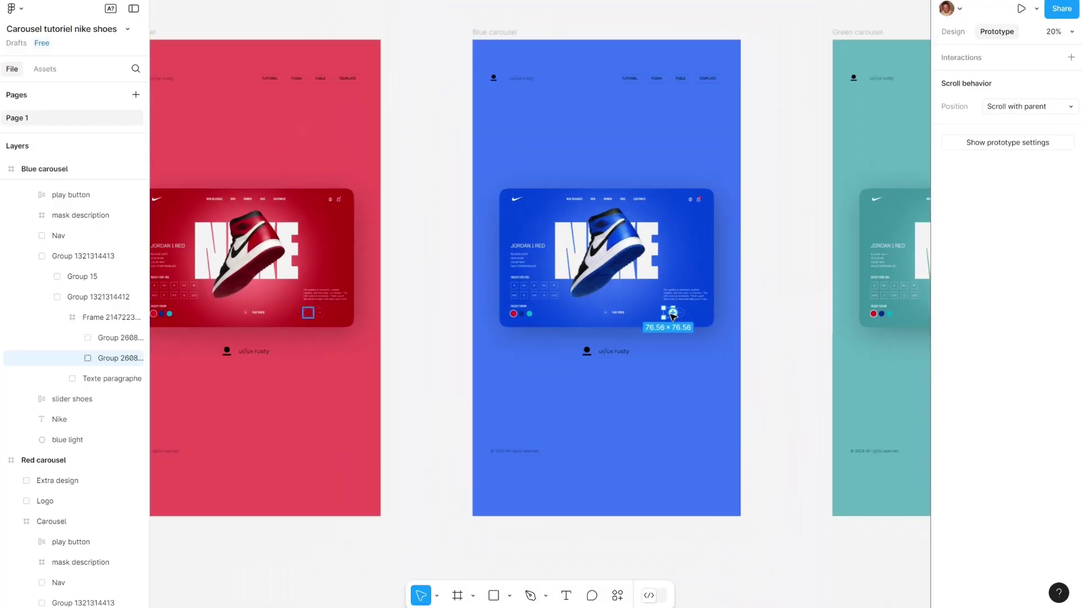
{"action": "scroll", "coordinate": [675, 318], "scroll_direction": "down", "scroll_amount": 2}
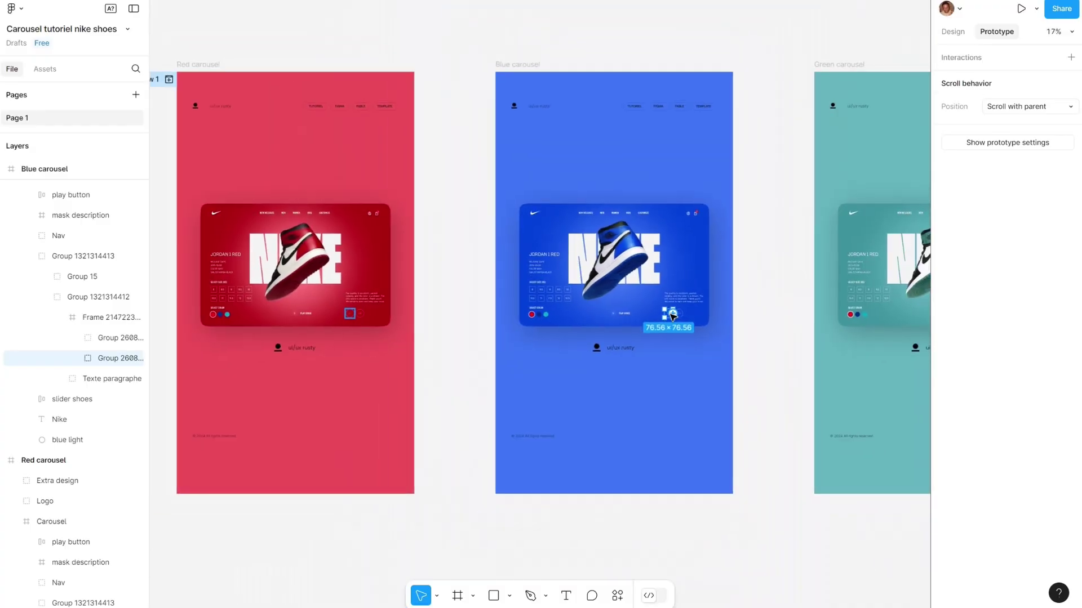
{"action": "left_click_drag", "start_coordinate": [679, 314], "coordinate": [416, 257]}
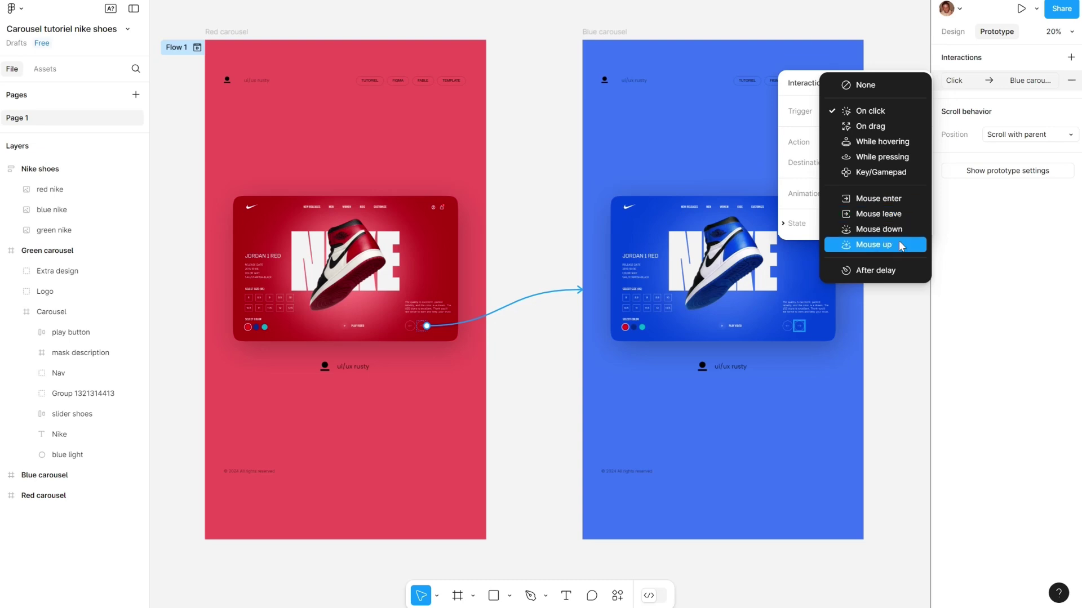
Step: Give the red arrow's On click transition Smart animate with Ease out over 300ms
{"action": "left_click", "coordinate": [897, 297]}
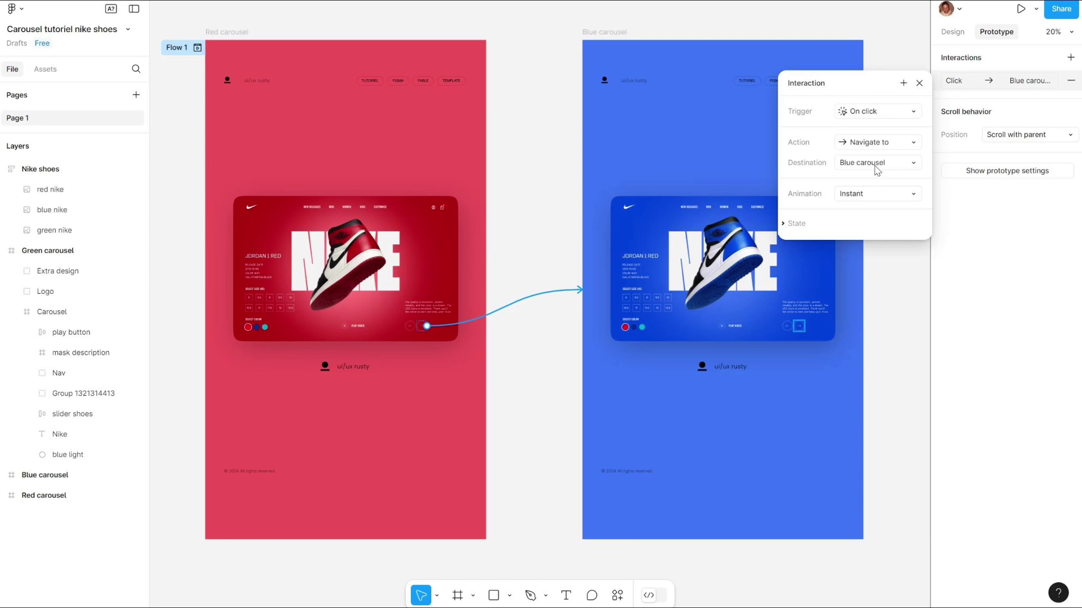
{"action": "left_click", "coordinate": [875, 195]}
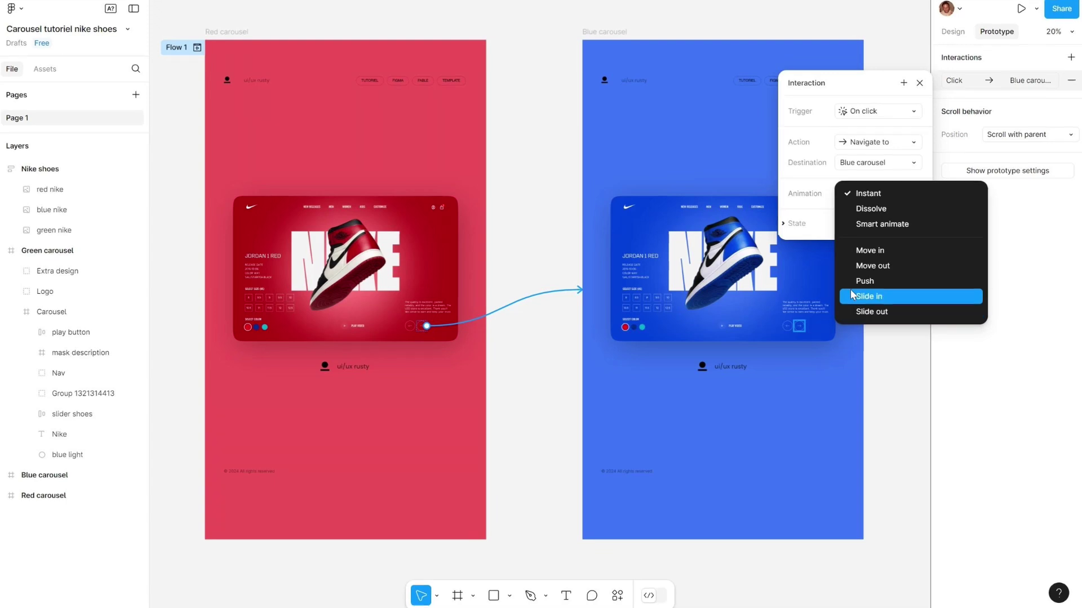
{"action": "left_click", "coordinate": [870, 225]}
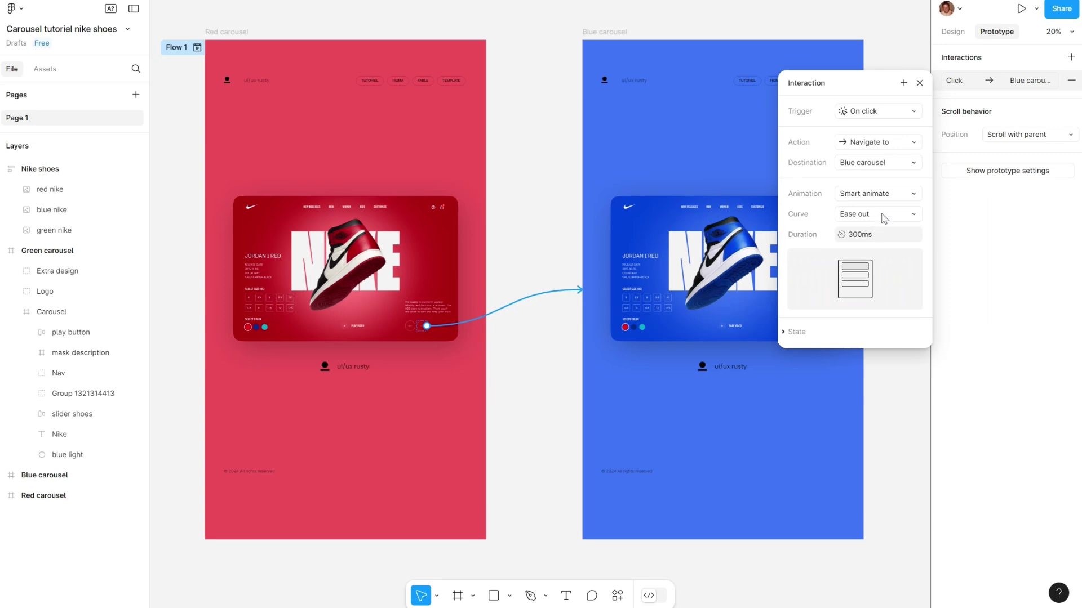
{"action": "left_click", "coordinate": [881, 214]}
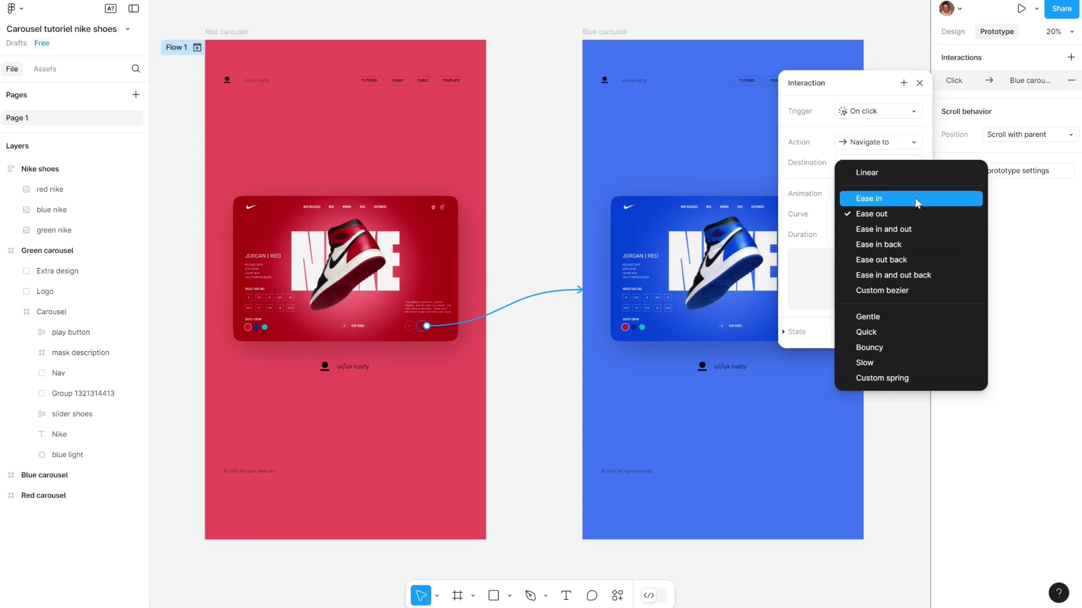
{"action": "left_click", "coordinate": [1016, 277]}
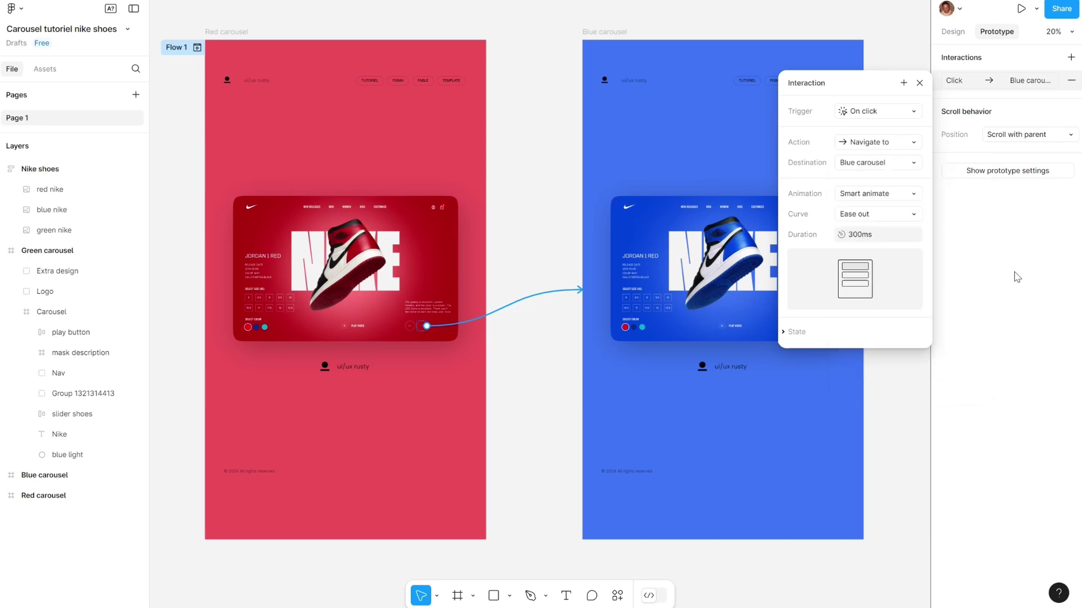
Step: Switch the red-to-blue transition to a Custom spring curve with lower damping (930ms)
{"action": "left_click", "coordinate": [900, 218]}
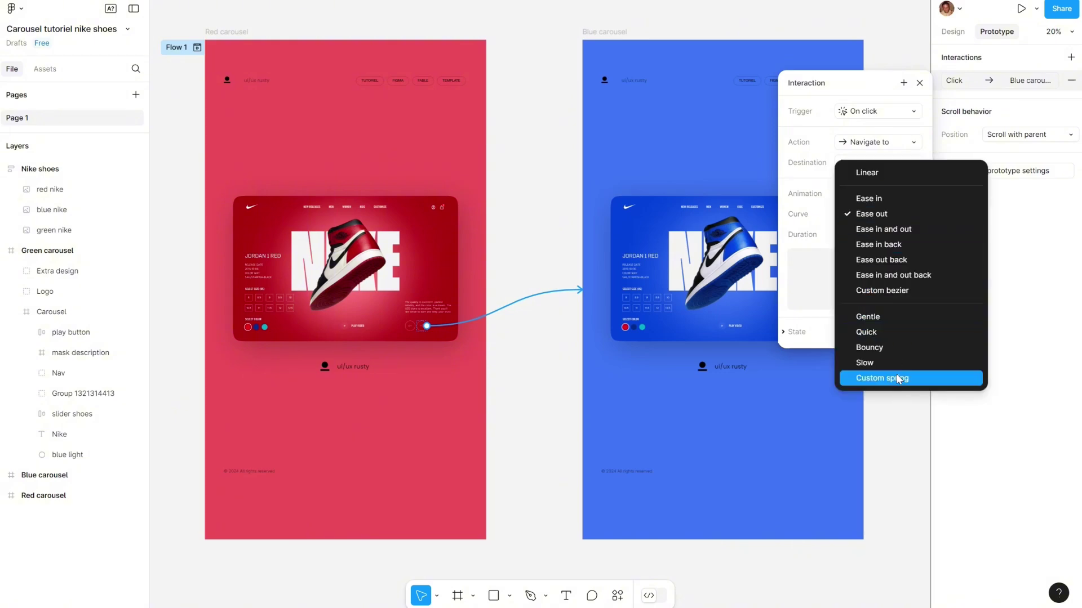
{"action": "left_click", "coordinate": [890, 291]}
{"action": "left_click", "coordinate": [874, 146]}
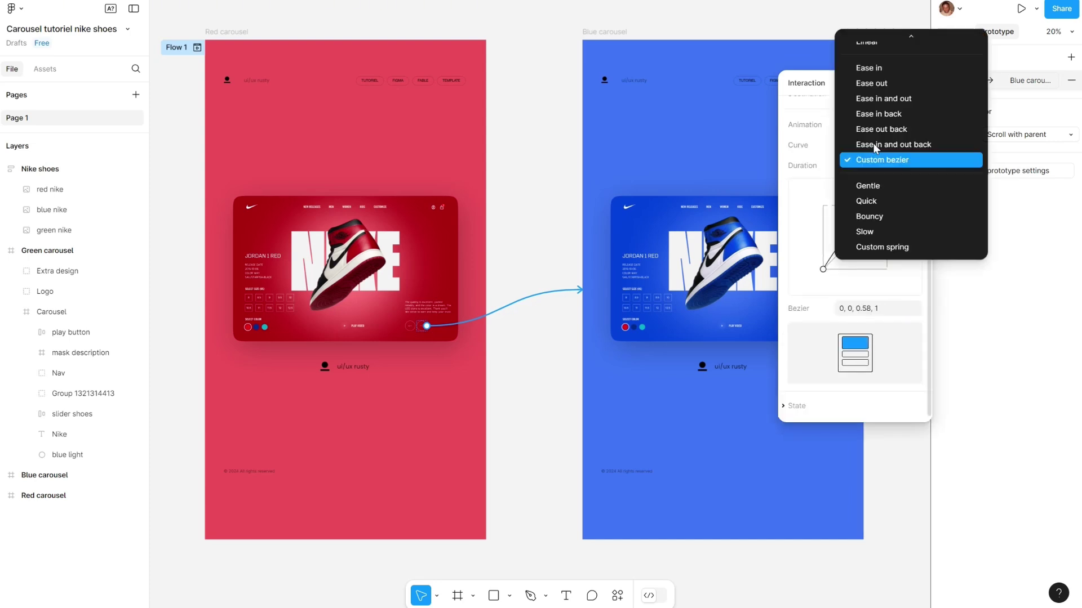
{"action": "left_click", "coordinate": [881, 246]}
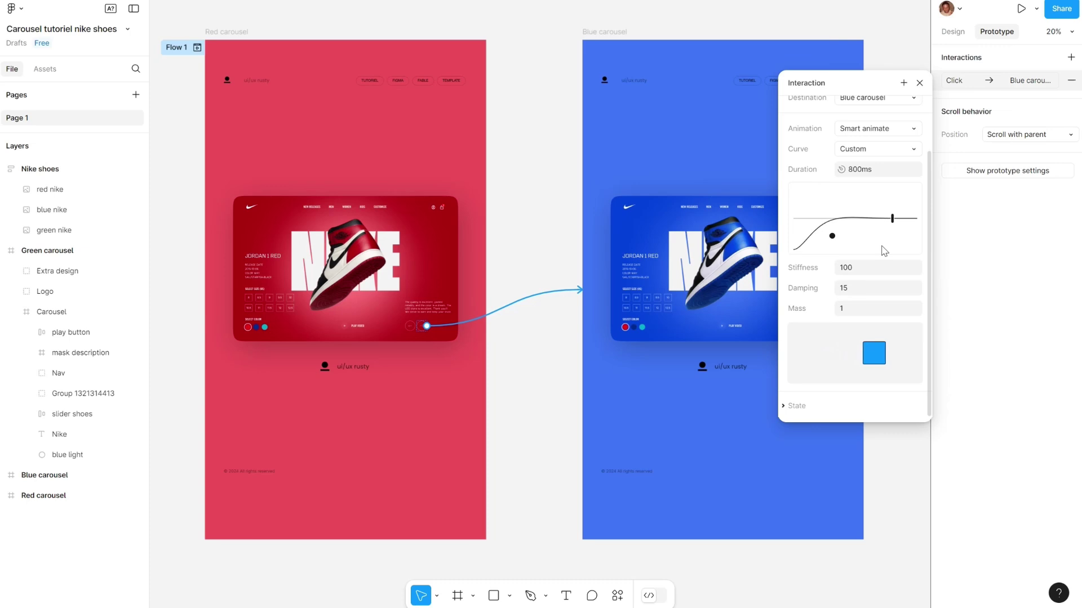
{"action": "left_click_drag", "start_coordinate": [832, 236], "coordinate": [833, 232]}
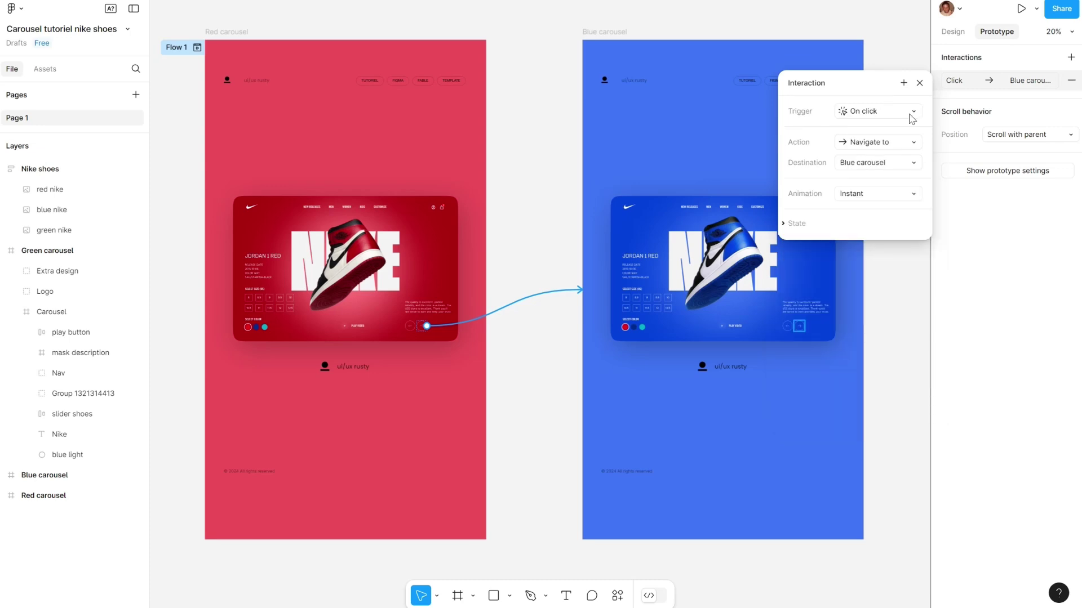
{"action": "left_click", "coordinate": [905, 114]}
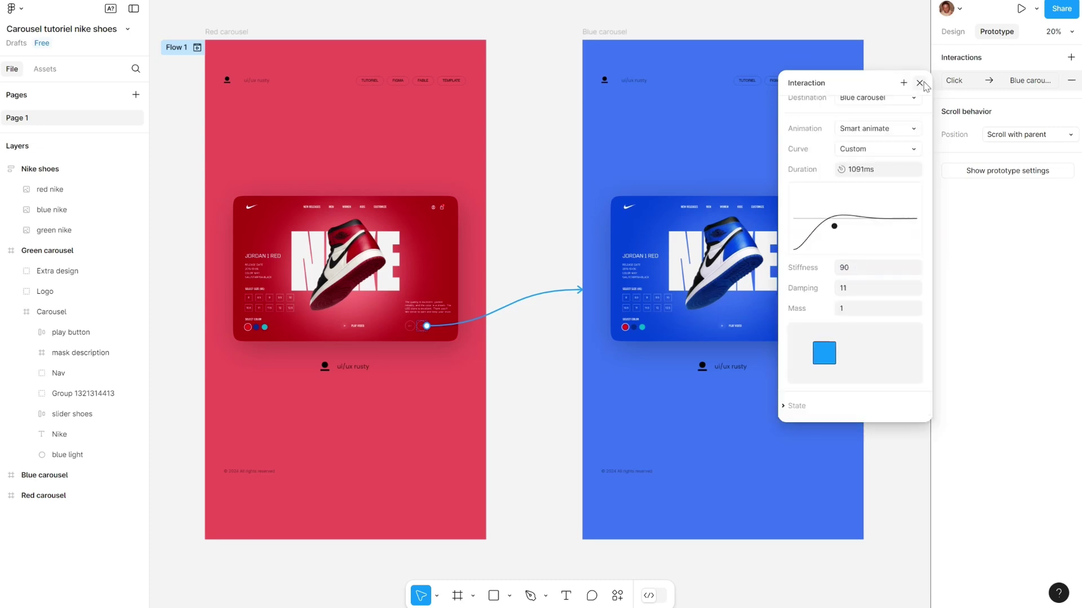
{"action": "left_click", "coordinate": [918, 83]}
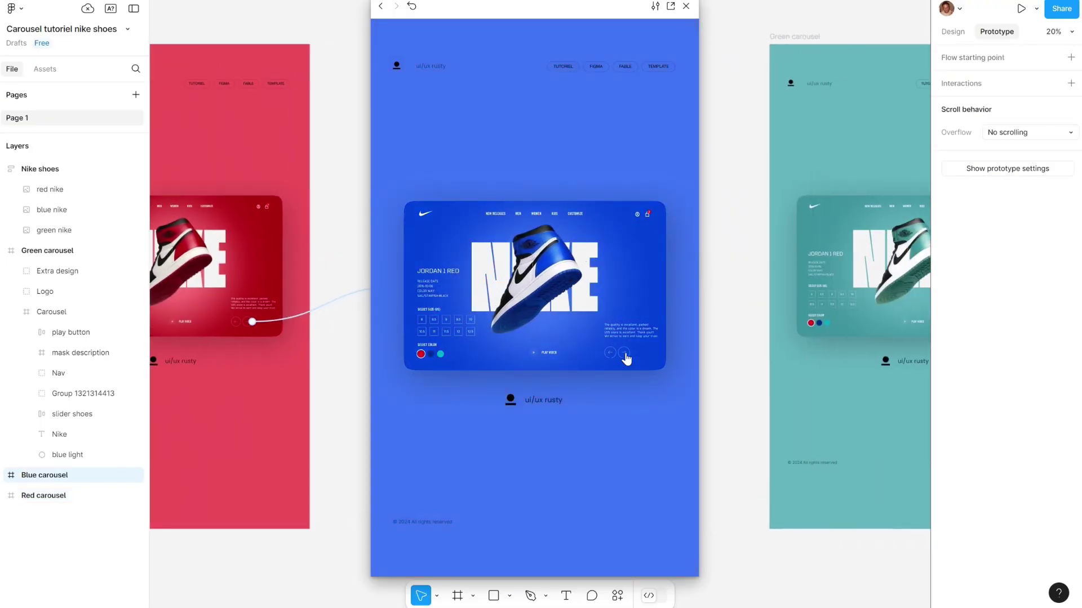
Step: Advance the preview from red to blue, then link the blue arrow to Green carousel
{"action": "left_click", "coordinate": [624, 355]}
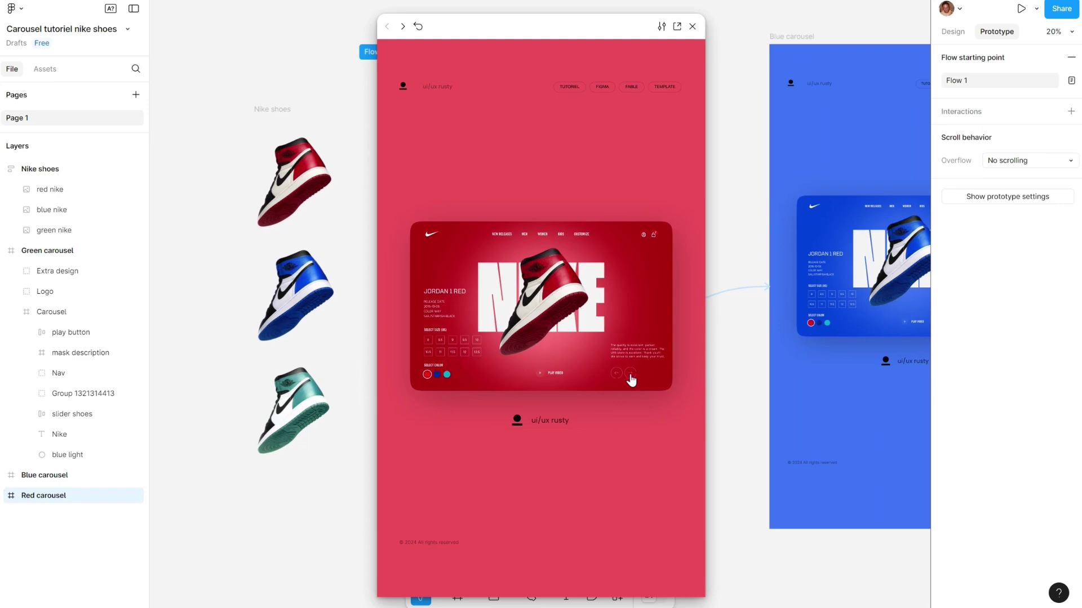
{"action": "left_click", "coordinate": [630, 379]}
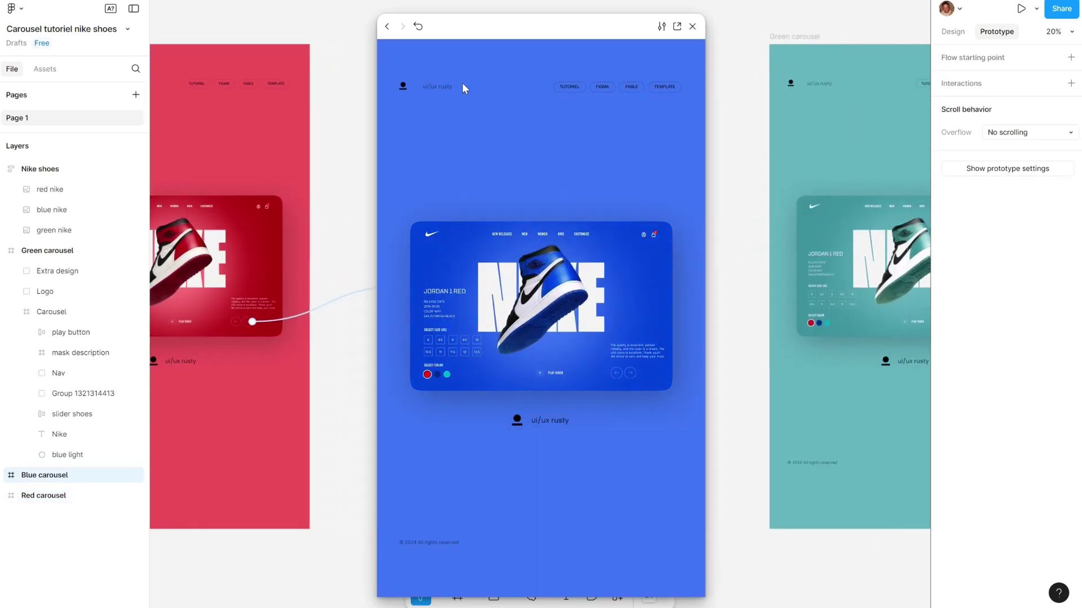
{"action": "left_click_drag", "start_coordinate": [626, 315], "coordinate": [762, 246]}
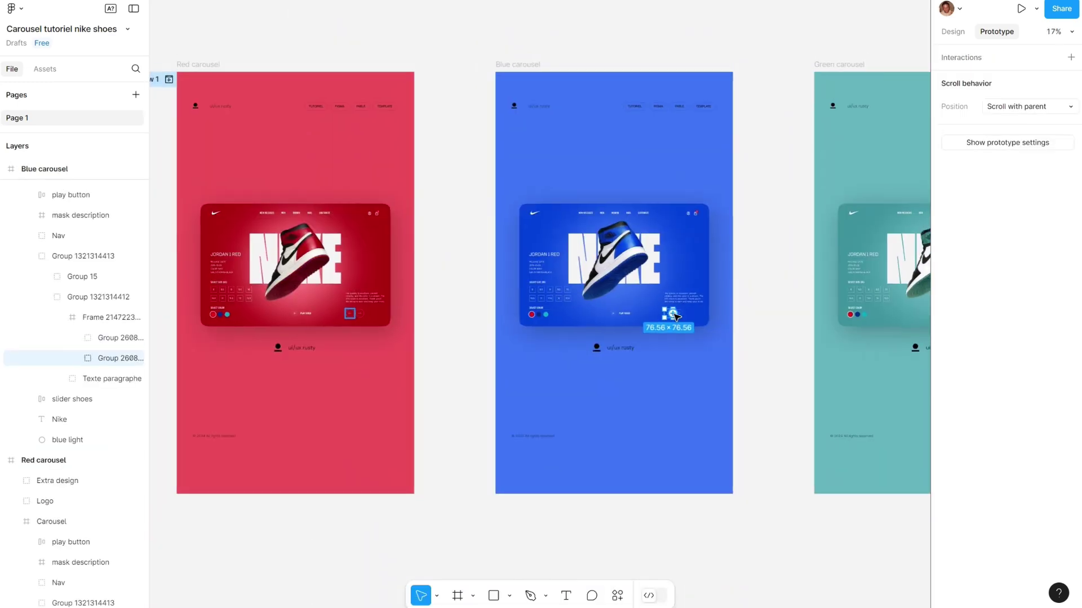
Step: Connect the blue frame's left arrow back toward red with a Back action
{"action": "left_click_drag", "start_coordinate": [665, 314], "coordinate": [315, 271]}
{"action": "left_click_drag", "start_coordinate": [442, 323], "coordinate": [601, 152]}
{"action": "left_click", "coordinate": [597, 176]}
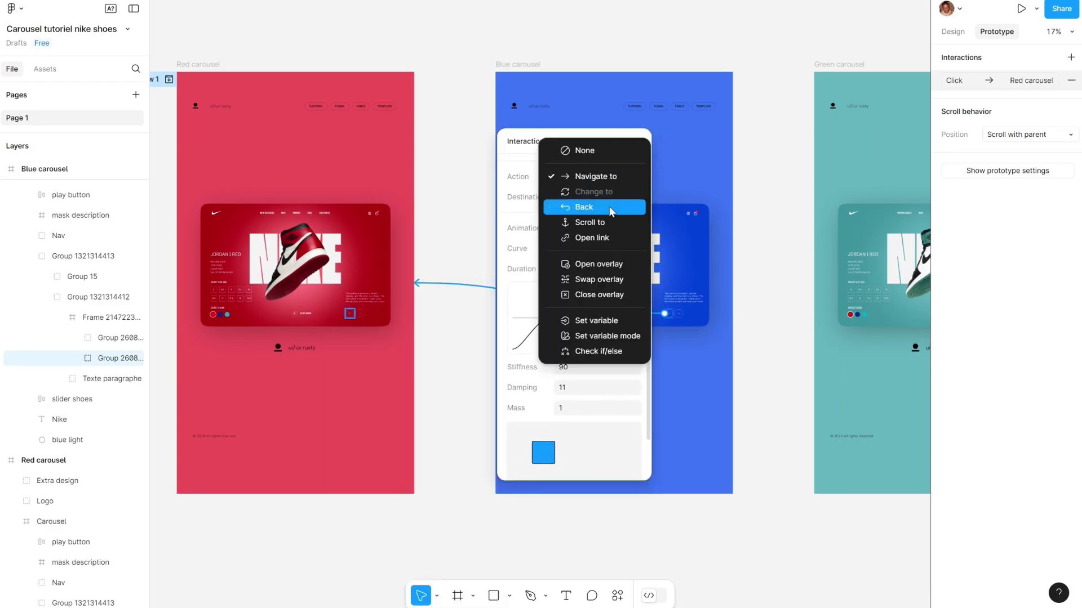
{"action": "left_click", "coordinate": [583, 130]}
{"action": "left_click", "coordinate": [637, 140]}
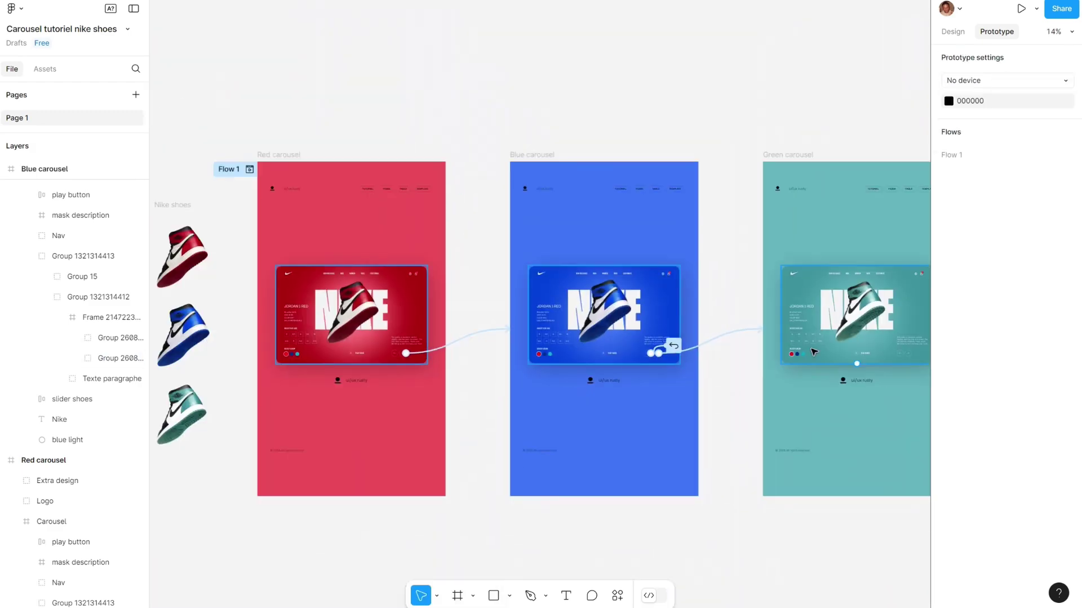
Step: Link the green frame's arrow group to Blue carousel with a trigger
{"action": "left_click", "coordinate": [688, 362]}
{"action": "scroll", "coordinate": [748, 356], "scroll_direction": "up", "scroll_amount": 5}
{"action": "left_click_drag", "start_coordinate": [743, 346], "coordinate": [222, 273]}
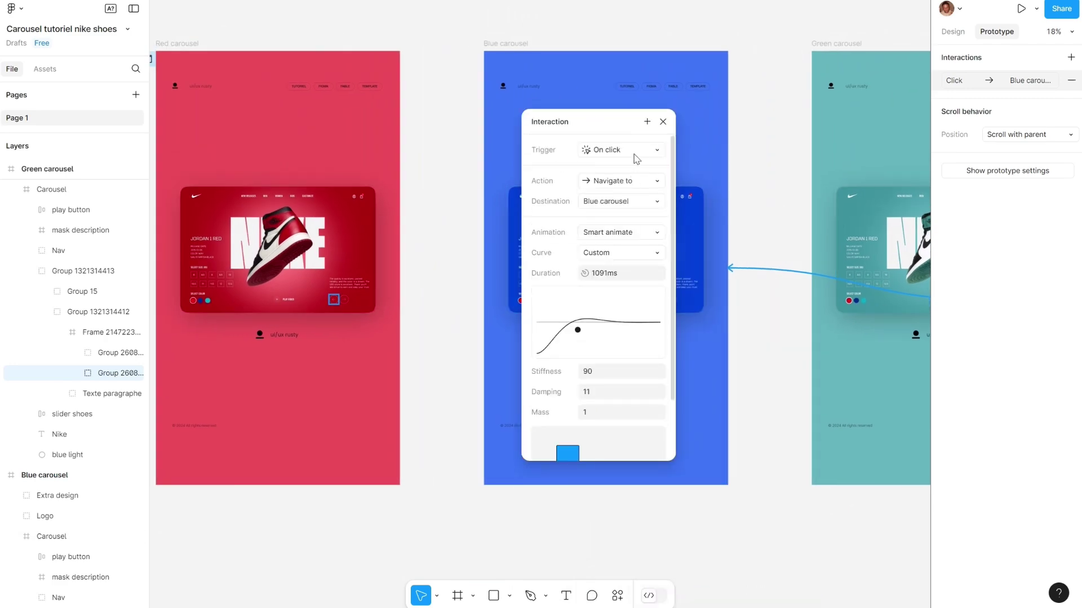
{"action": "left_click", "coordinate": [637, 159]}
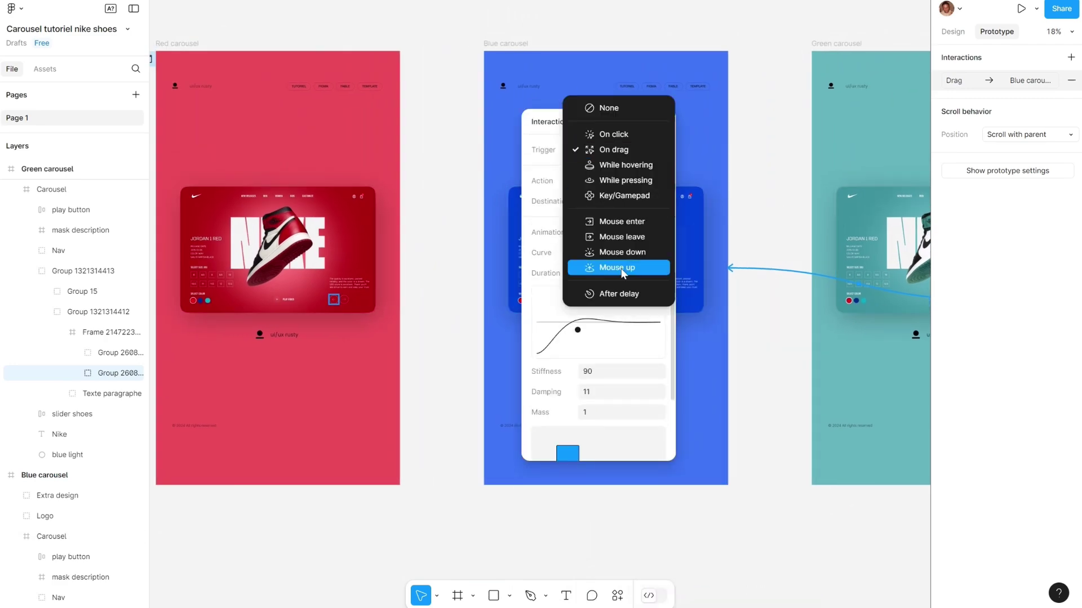
{"action": "left_click", "coordinate": [599, 400]}
Step: Preview the prototype, stepping red to blue to green and back to blue
{"action": "left_click", "coordinate": [662, 121]}
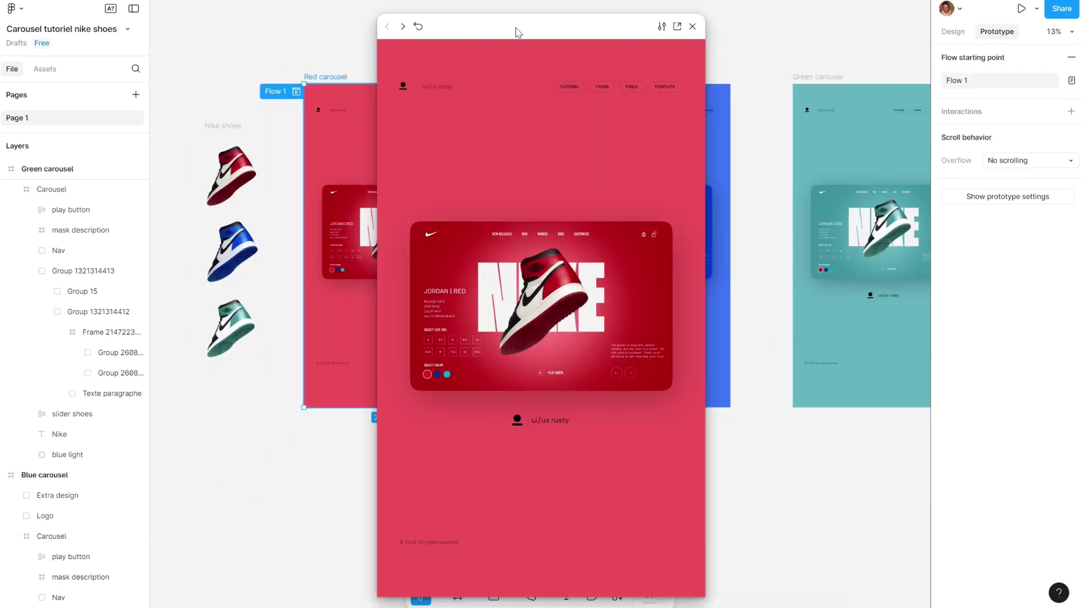
{"action": "left_click", "coordinate": [630, 373]}
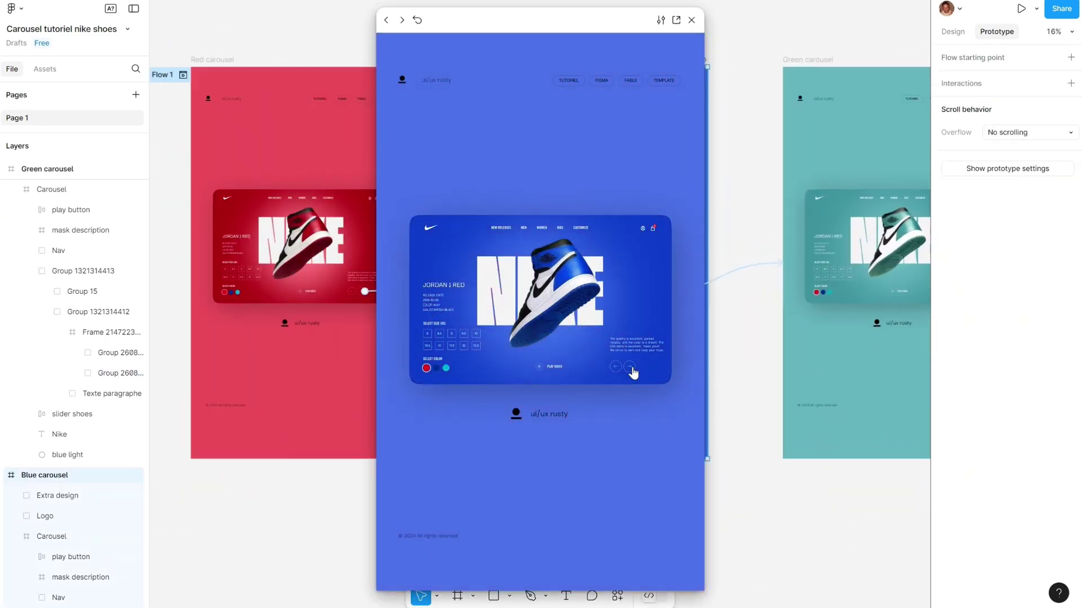
{"action": "left_click", "coordinate": [630, 370]}
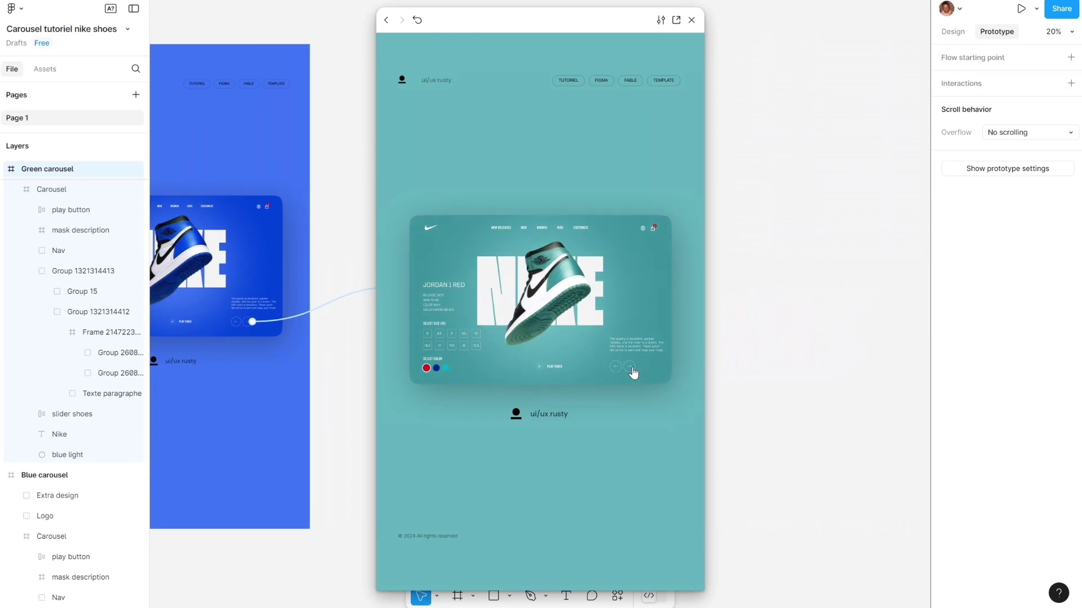
{"action": "left_click", "coordinate": [616, 372]}
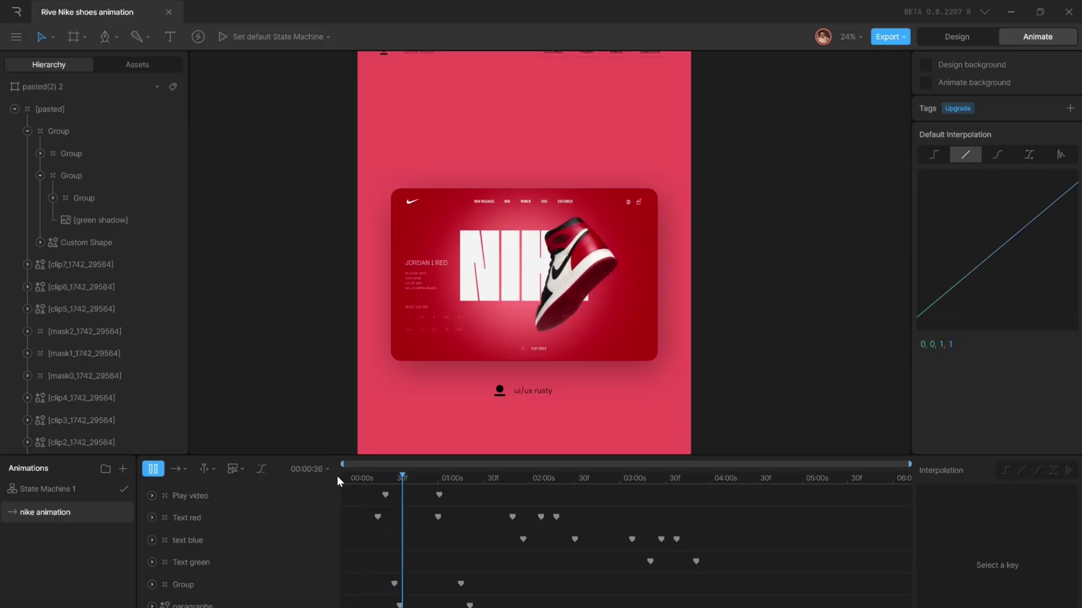
Step: Scroll down through the Rive nike animation view
{"action": "scroll", "coordinate": [383, 343], "scroll_direction": "down", "scroll_amount": 1}
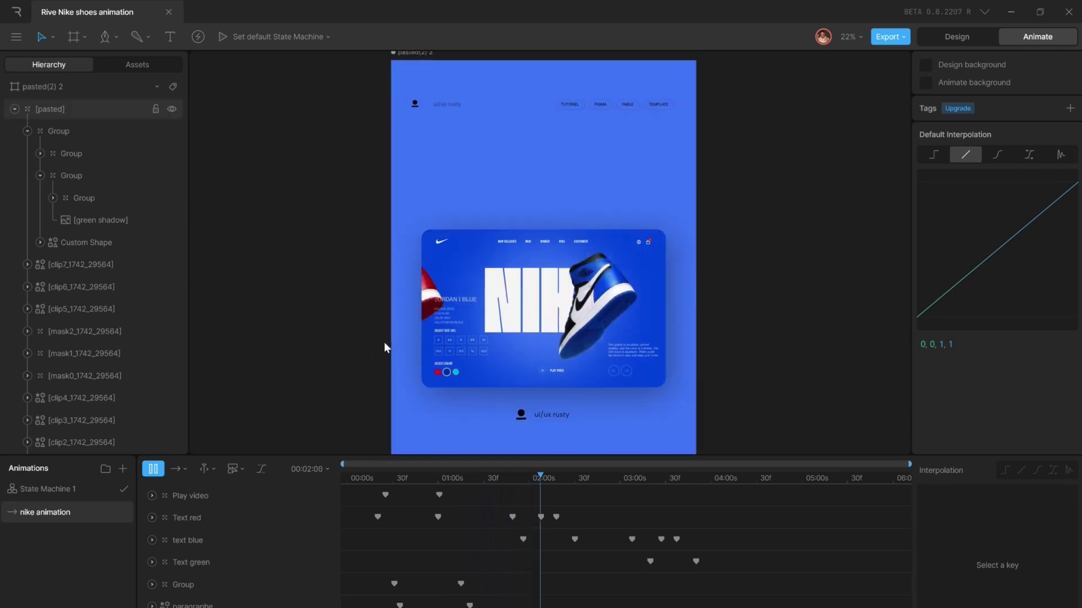
{"action": "scroll", "coordinate": [384, 342], "scroll_direction": "down", "scroll_amount": 1}
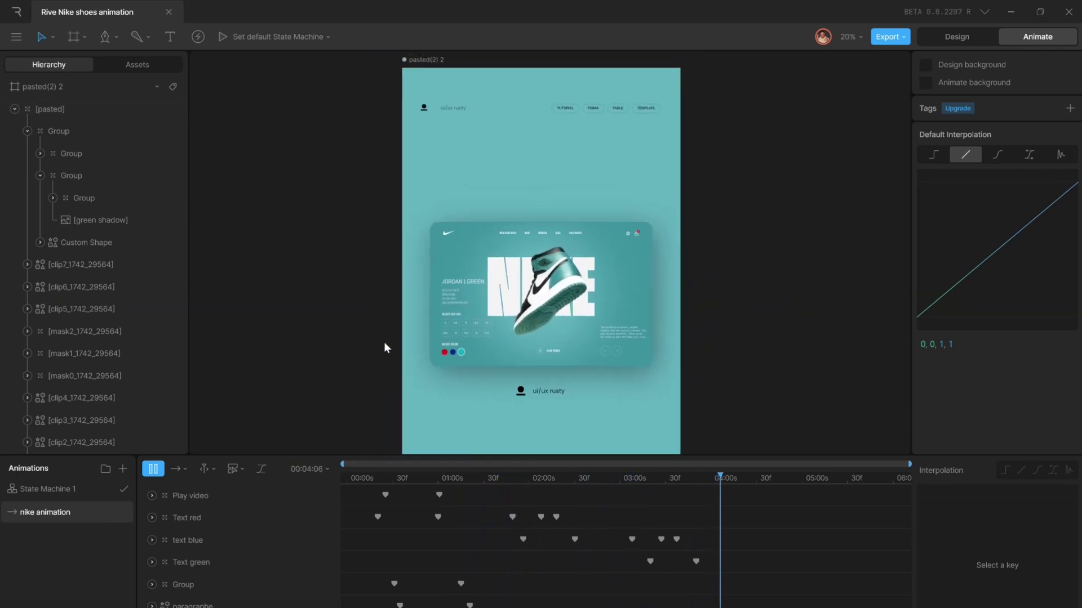
{"action": "scroll", "coordinate": [384, 343], "scroll_direction": "down", "scroll_amount": 1}
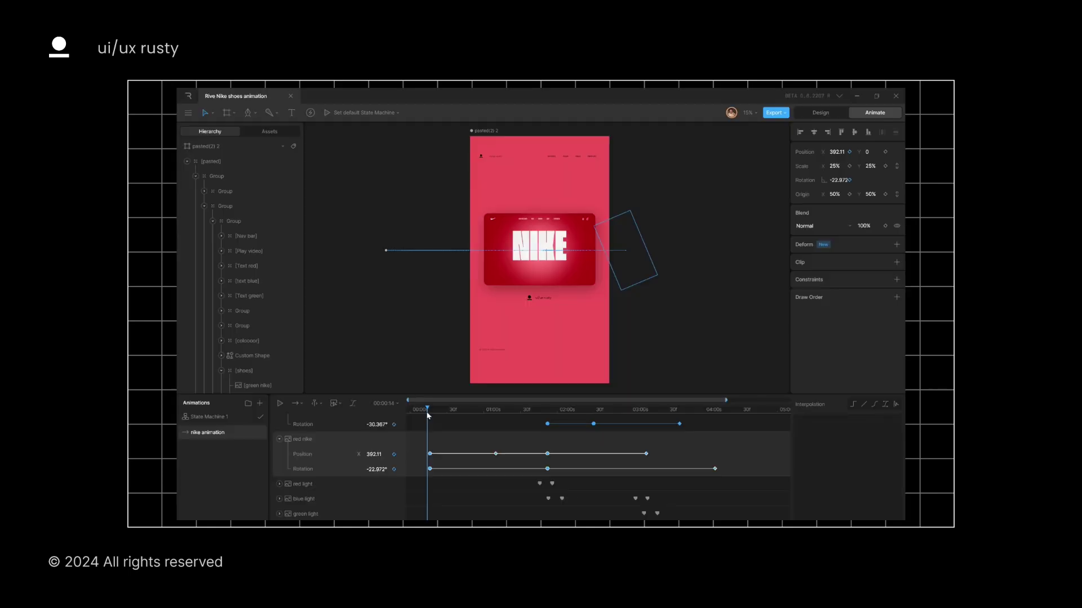
Step: Move the nike animation playhead forward along the red shoe's position and rotation keyframes
{"action": "left_click", "coordinate": [441, 409]}
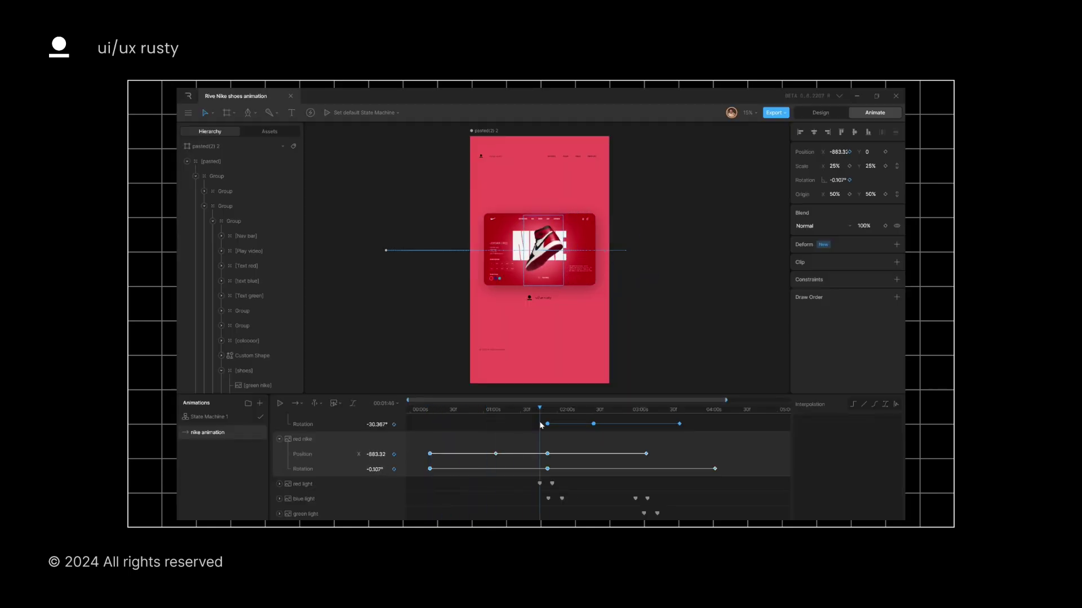